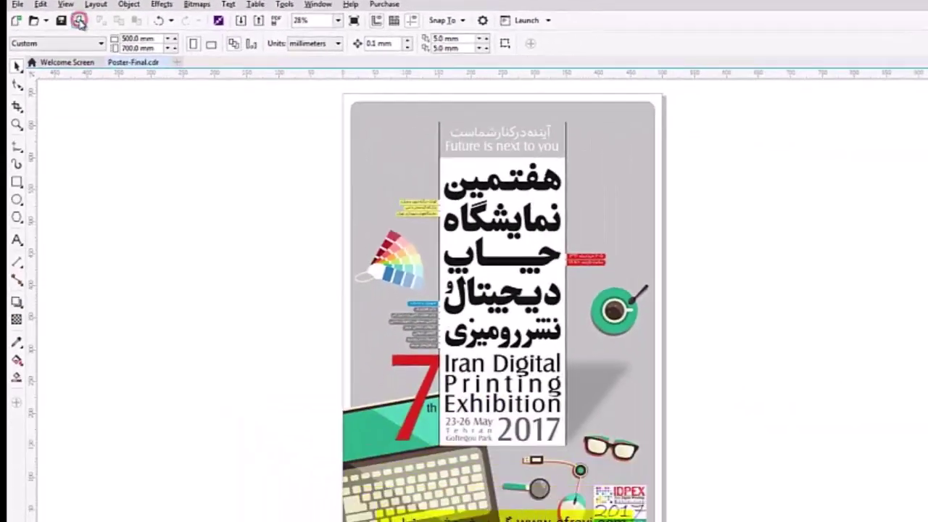
- Check the poster's print layout and color settings, preview it as a composite print, and close the preview
click(136, 47)
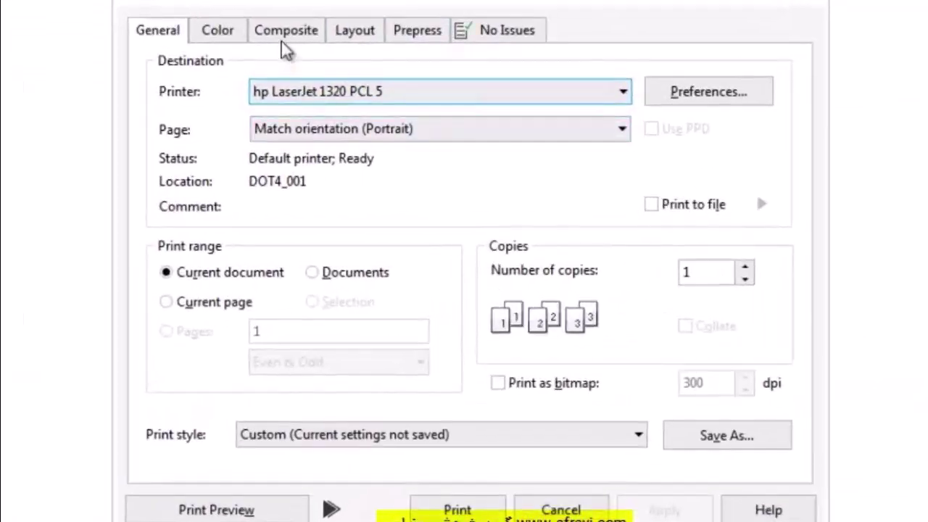
click(350, 32)
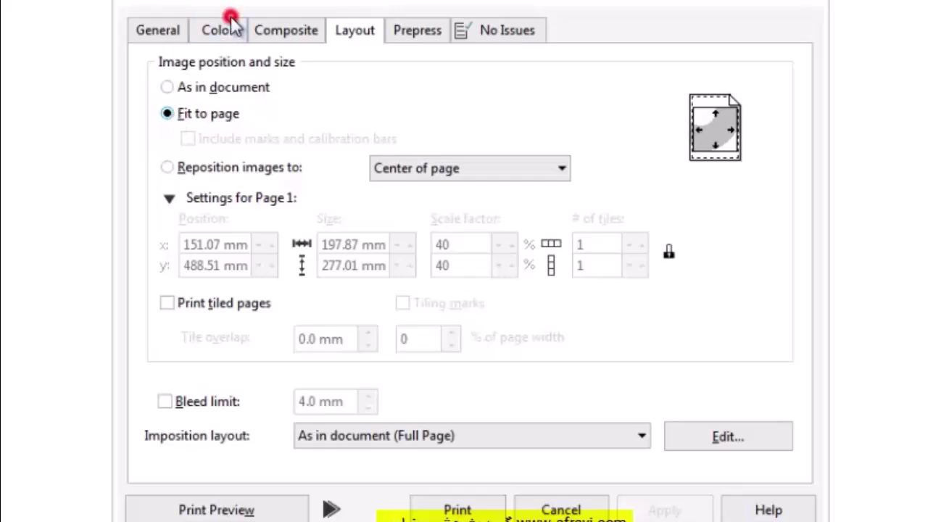
click(221, 33)
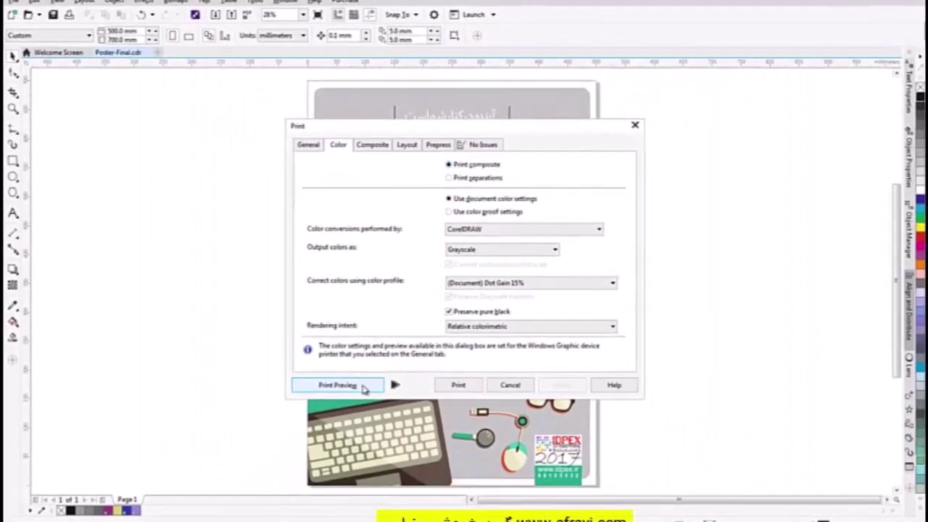
click(241, 485)
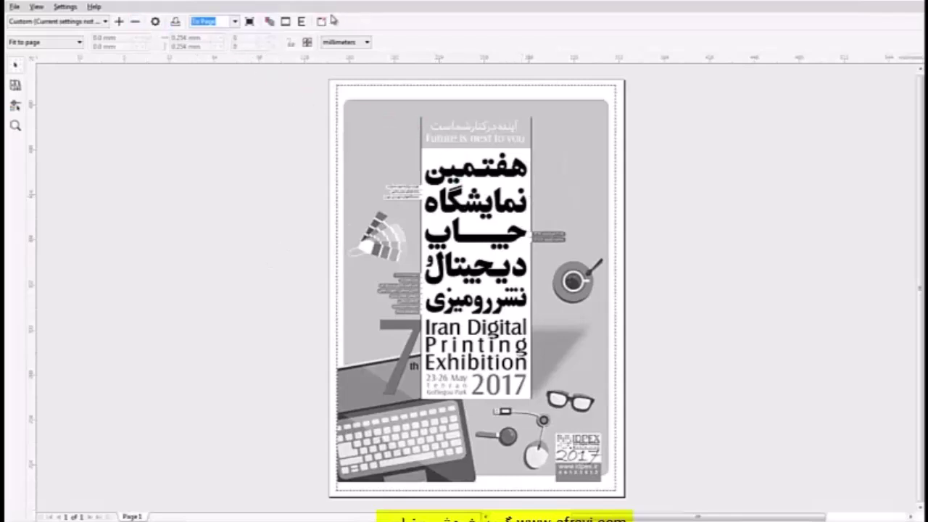
click(322, 21)
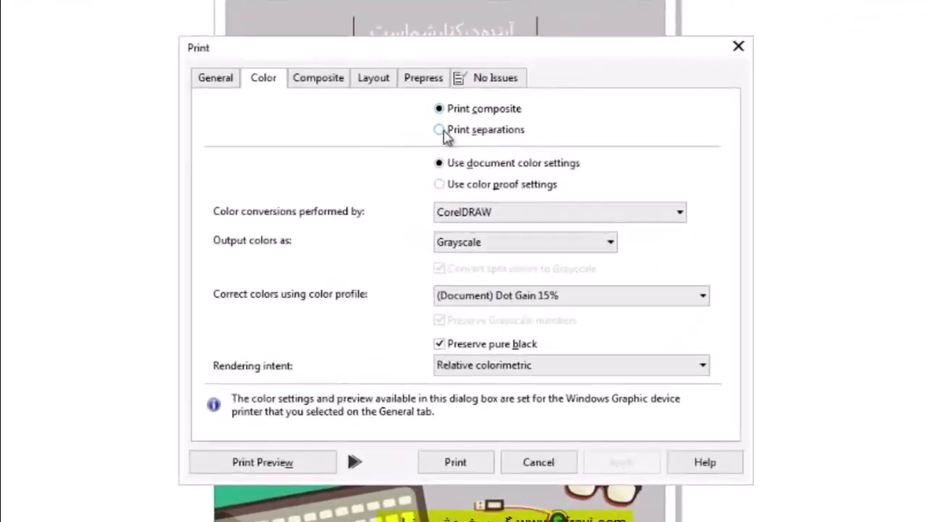
- Preview the poster as print separations, viewing the Cyan, Magenta, Yellow and Black plates, and cancel printing
click(447, 175)
click(327, 402)
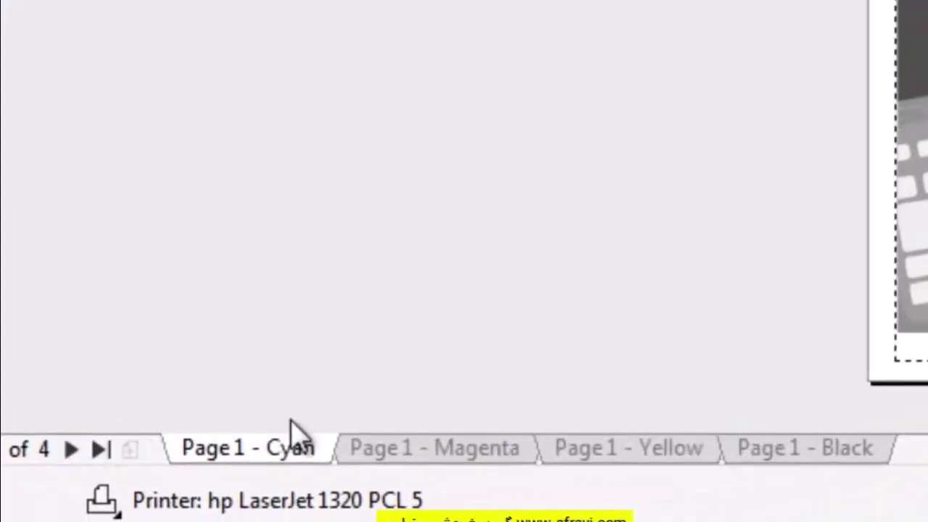
click(404, 448)
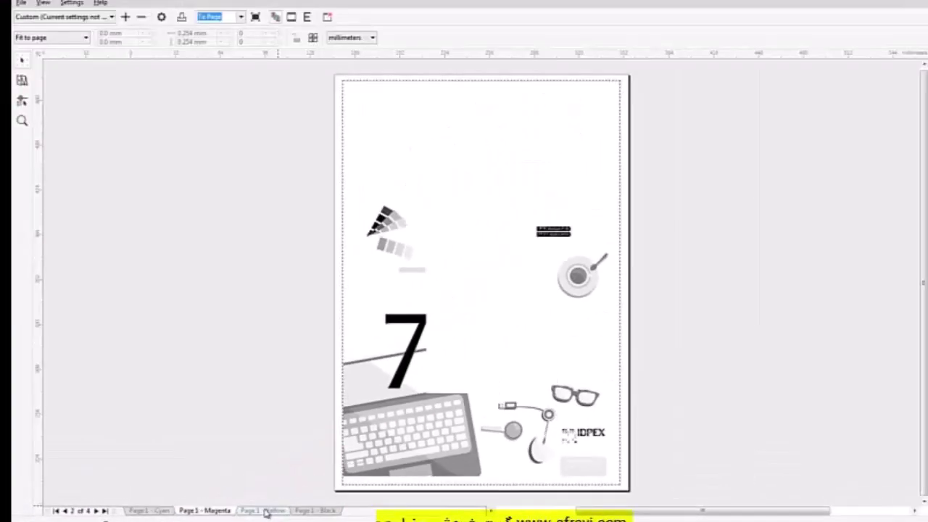
click(534, 463)
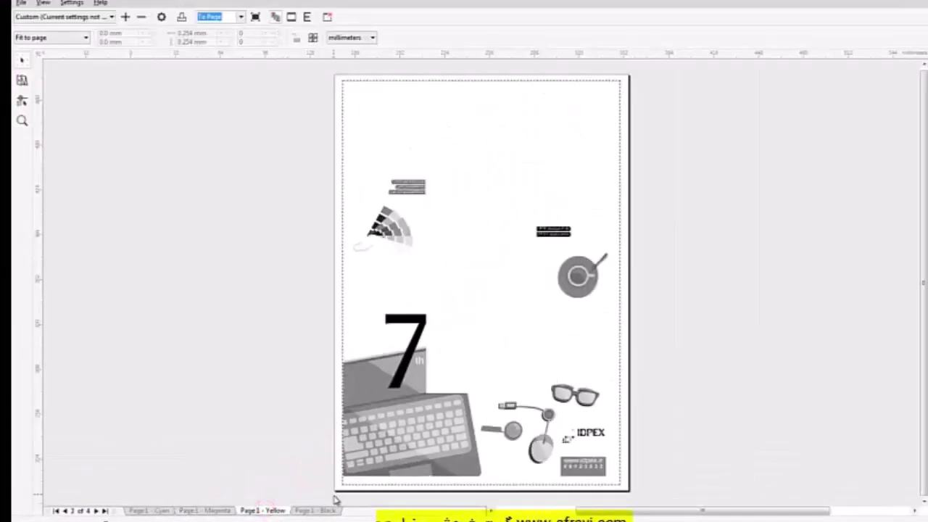
click(318, 511)
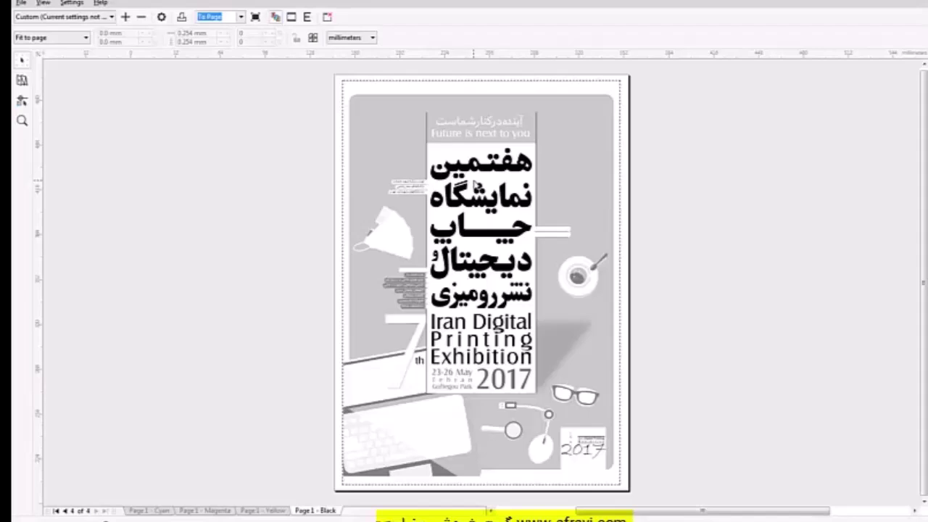
click(327, 17)
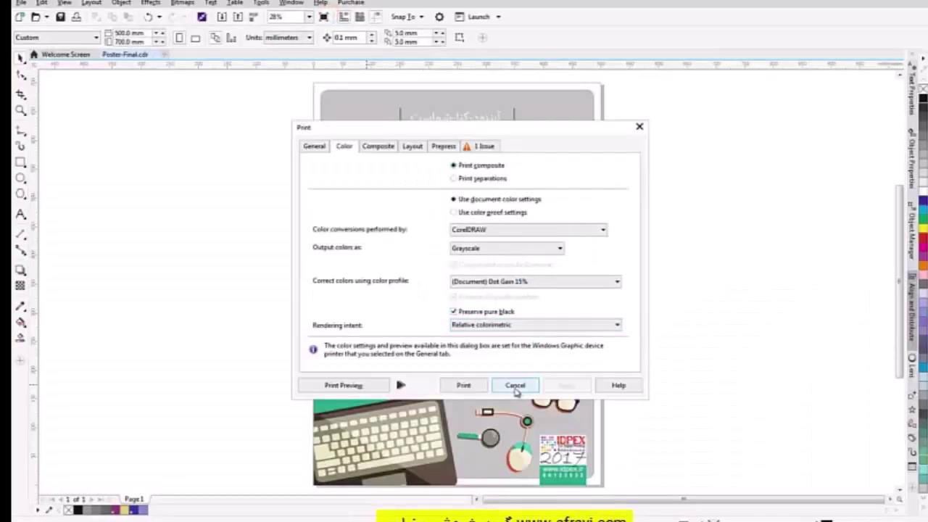
click(515, 385)
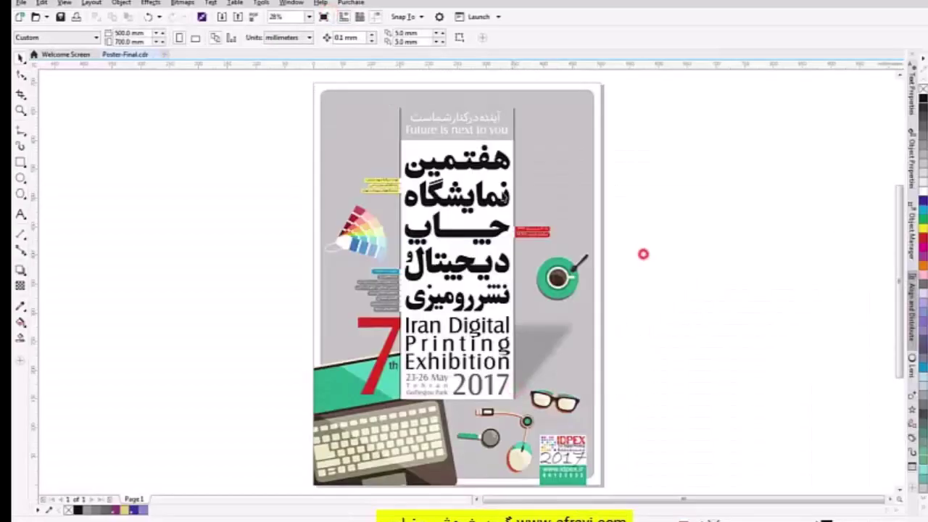
- Select the large Persian title and switch its fill palette to the spot library PANTONE+ Solid Coated-V3
click(485, 166)
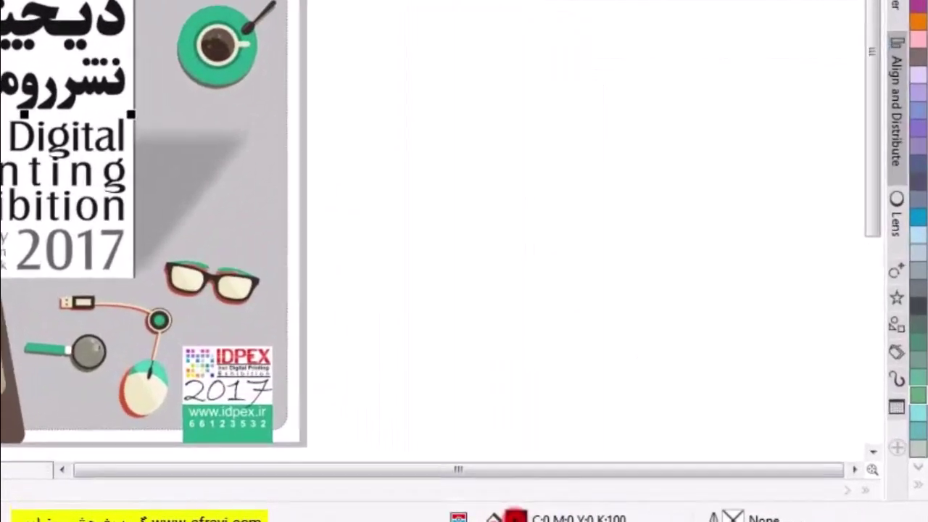
double_click(714, 520)
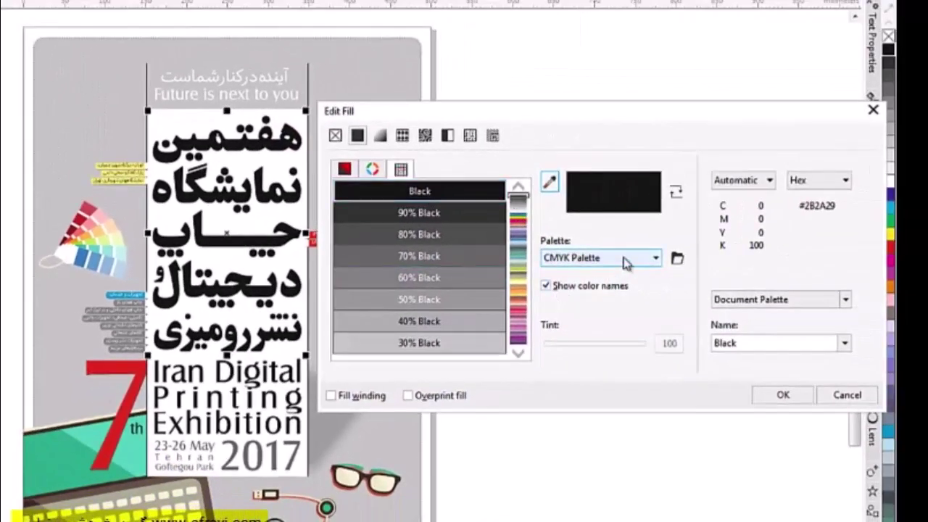
click(623, 261)
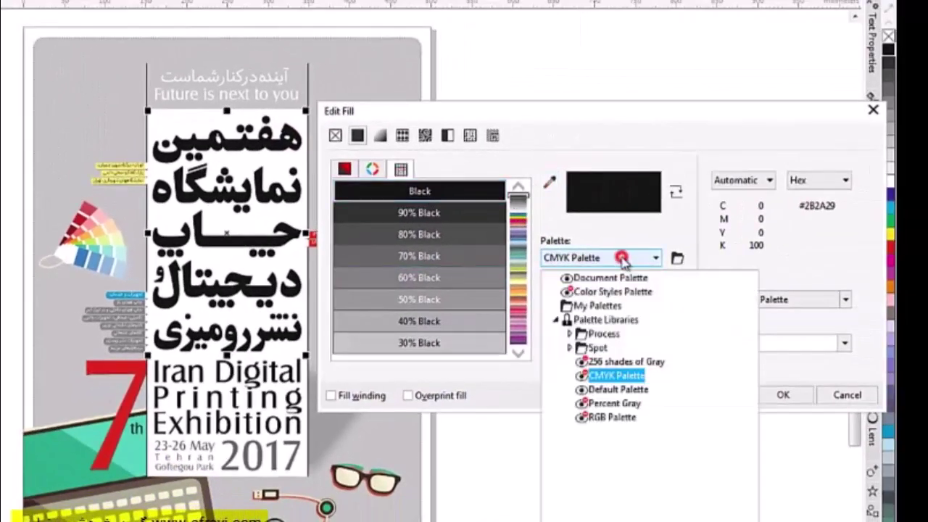
click(571, 349)
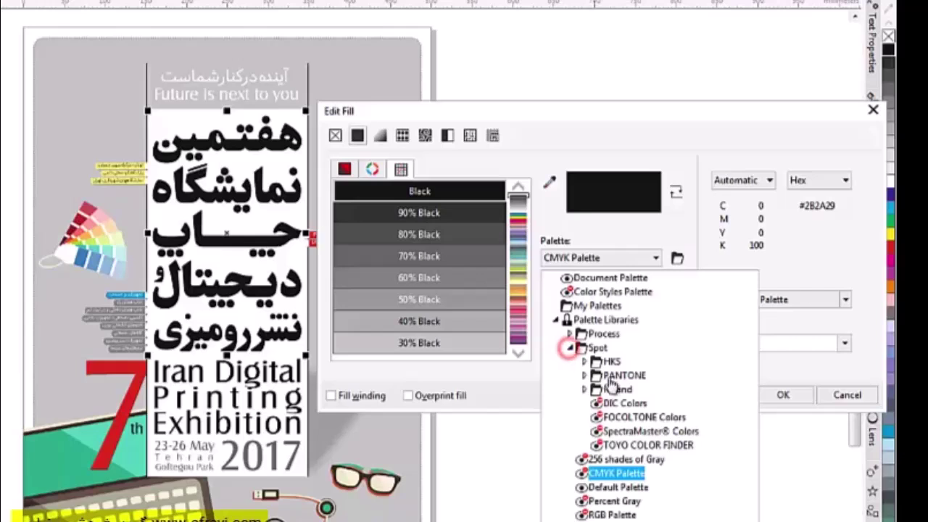
click(585, 375)
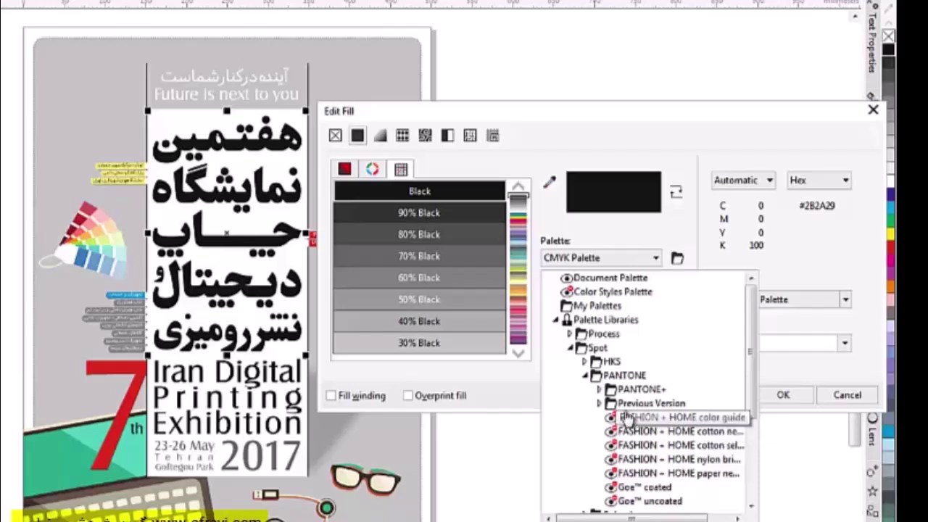
click(599, 391)
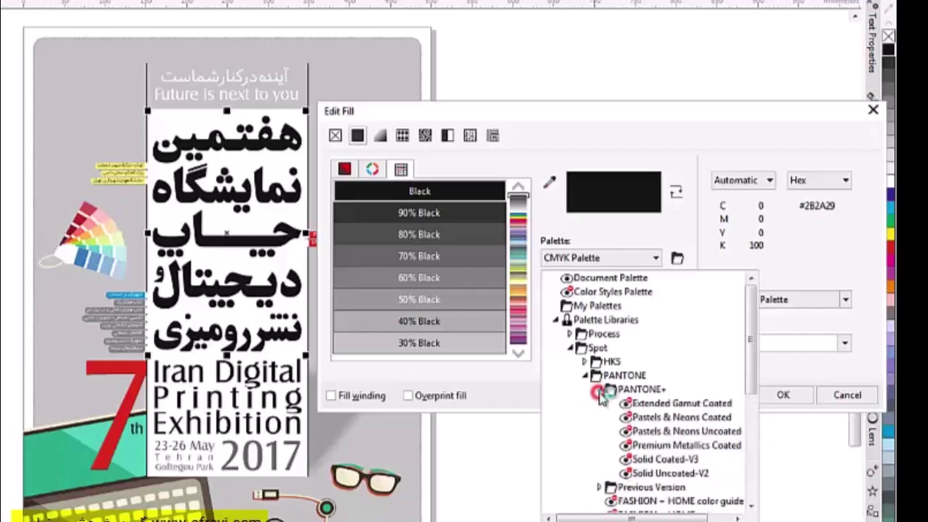
click(680, 461)
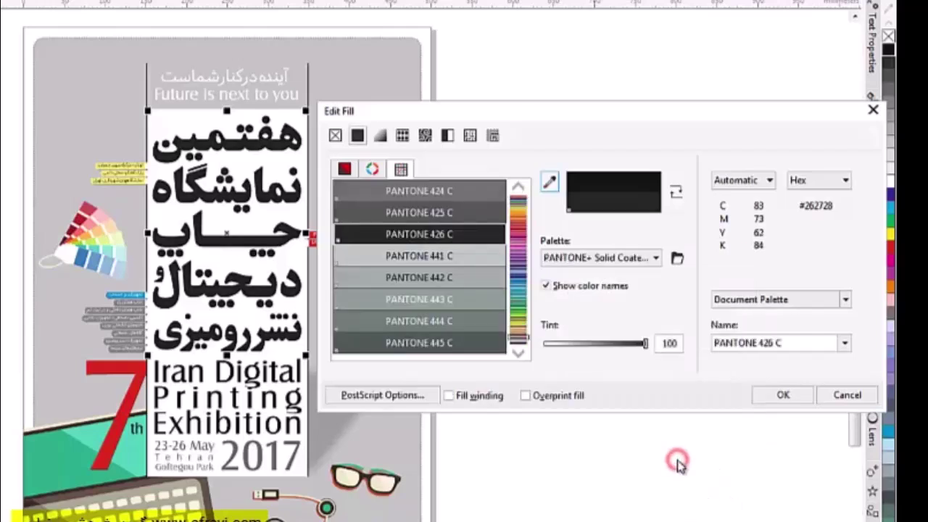
- Fill the large Persian title with the spot color PANTONE Reflex Blue C
drag(638, 110, 92, 312)
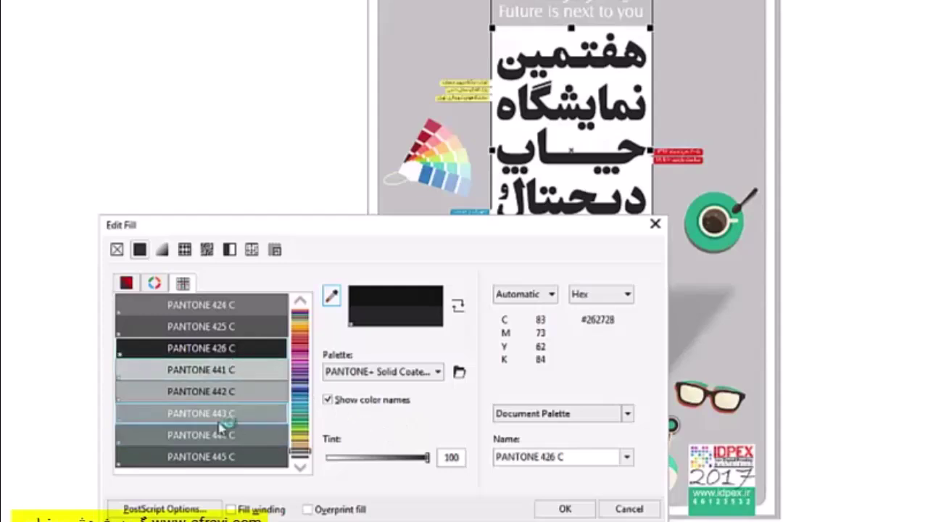
click(298, 381)
mouse_move(299, 384)
mouse_down()
mouse_move(302, 410)
mouse_move(302, 394)
mouse_up()
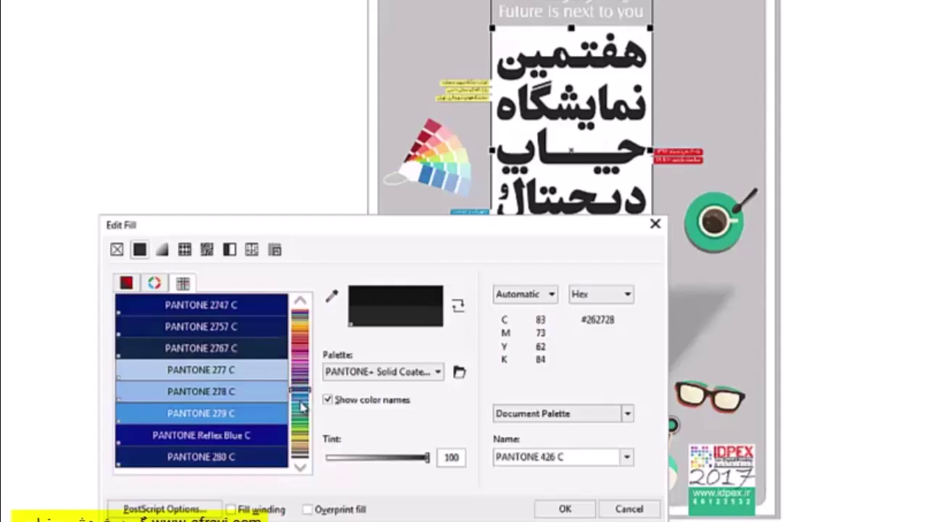
click(241, 437)
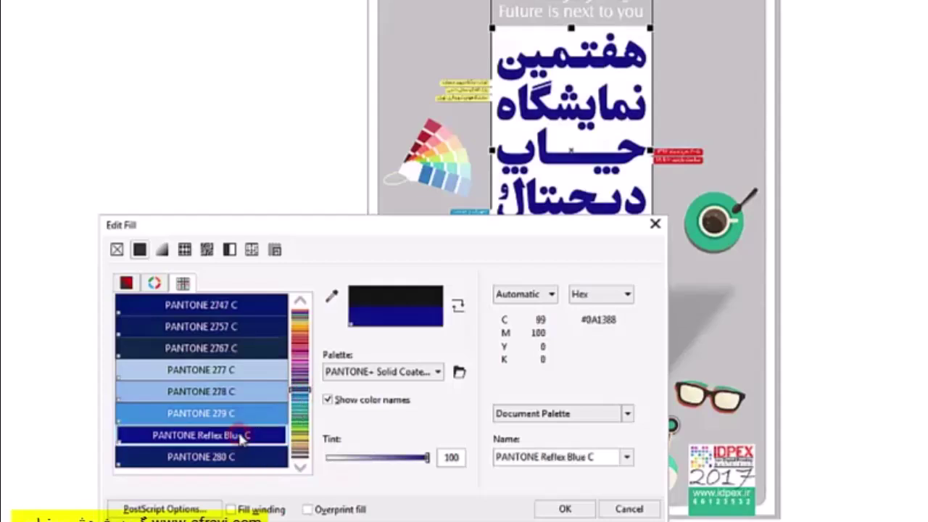
click(244, 380)
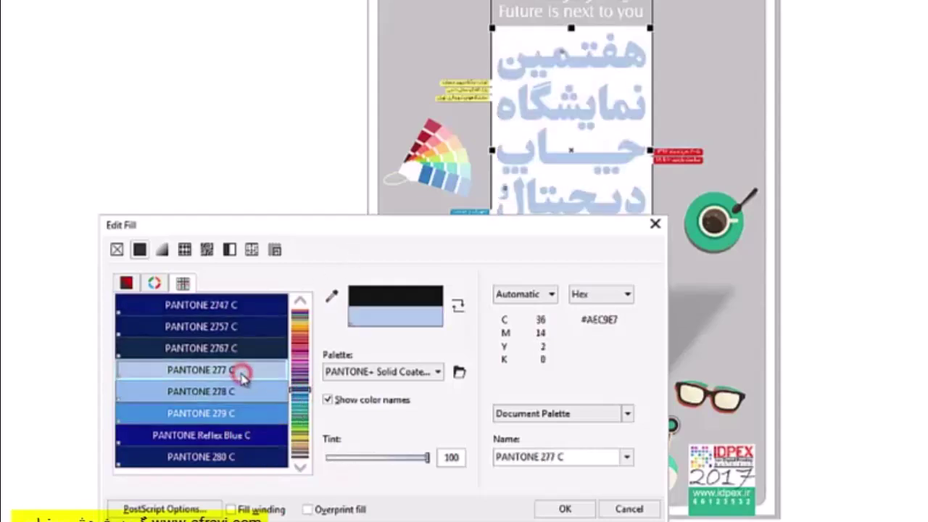
click(236, 435)
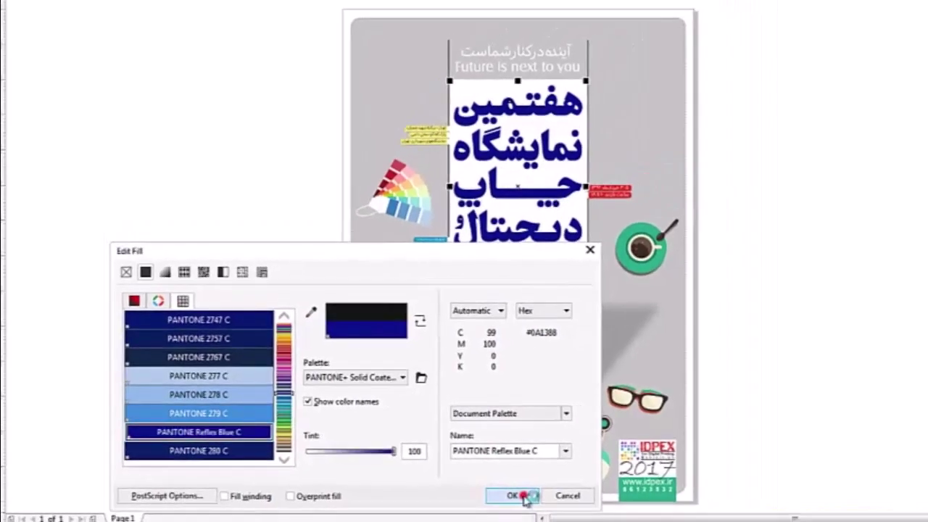
click(569, 509)
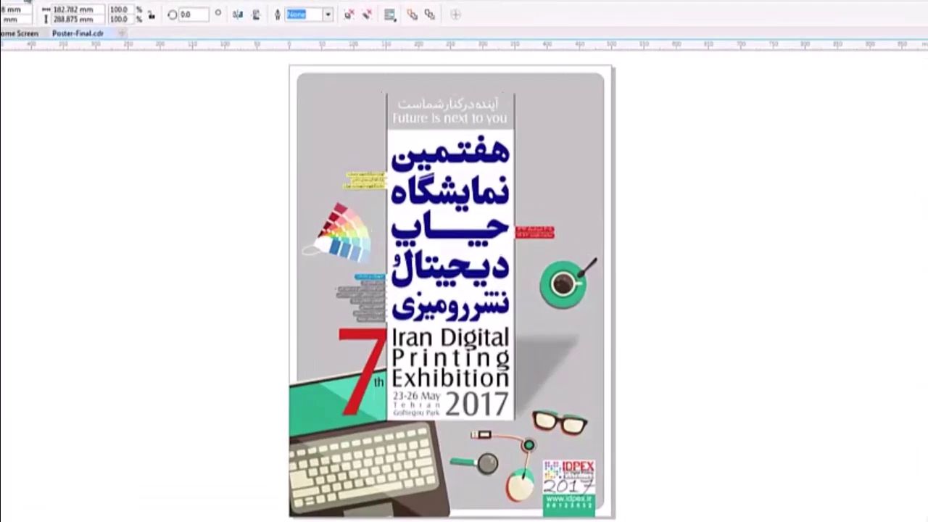
- Preview the poster with the recolored title as a composite print and close the preview
click(45, 5)
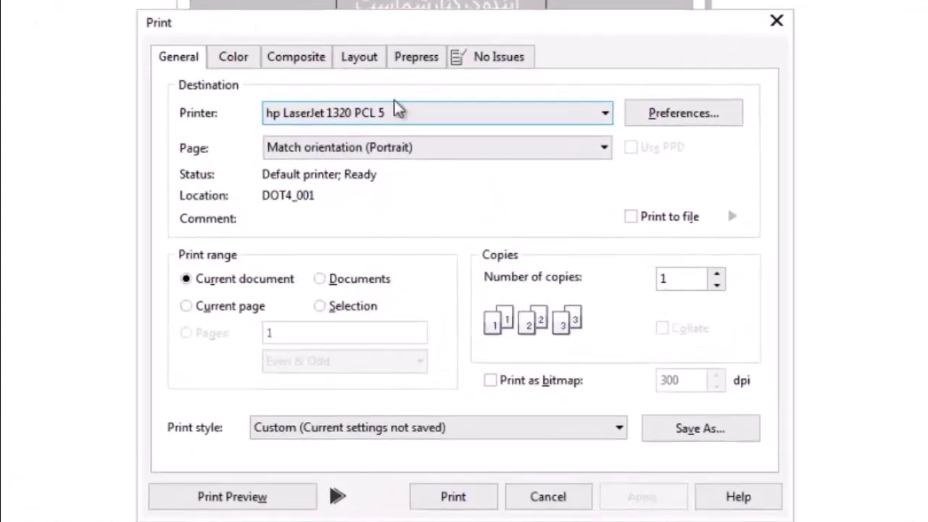
click(233, 58)
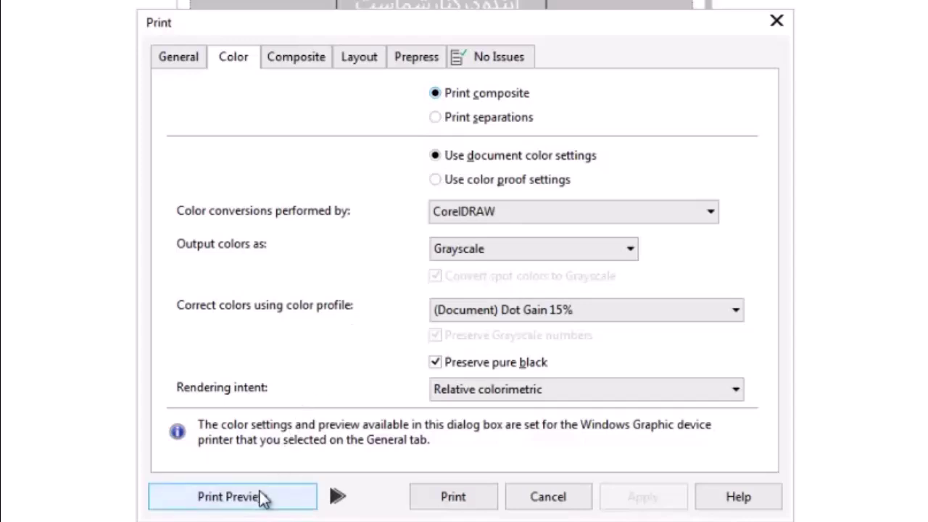
click(475, 96)
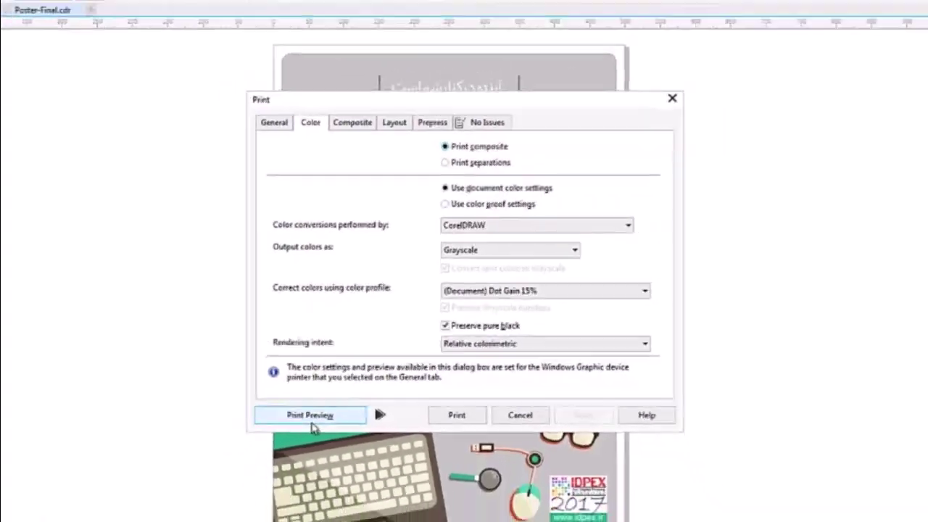
click(232, 497)
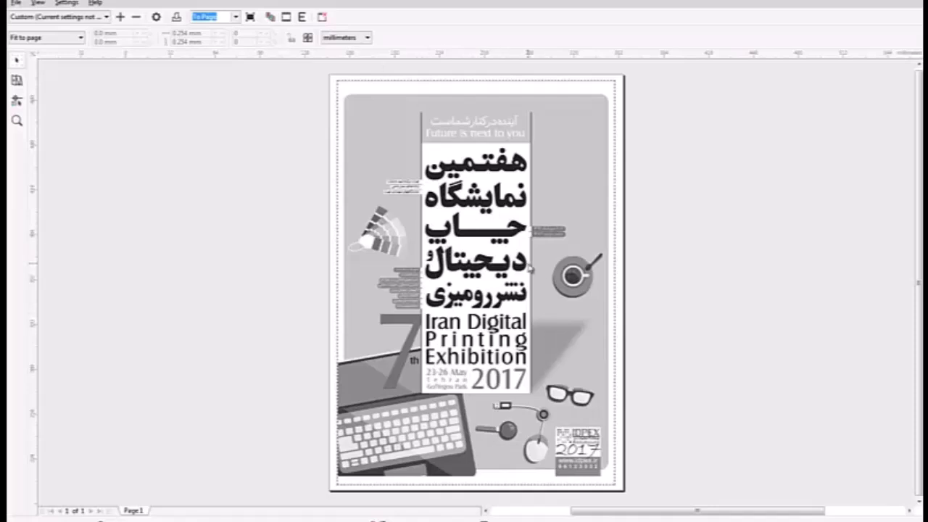
click(321, 17)
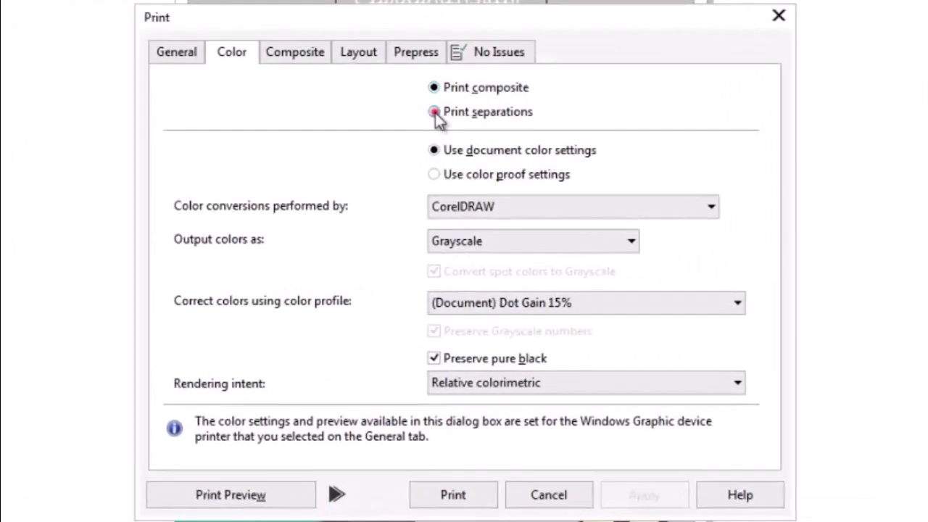
- Preview the recolored poster as print separations, viewing each process plate and the PANTONE Reflex Blue C plate, and cancel printing
click(435, 113)
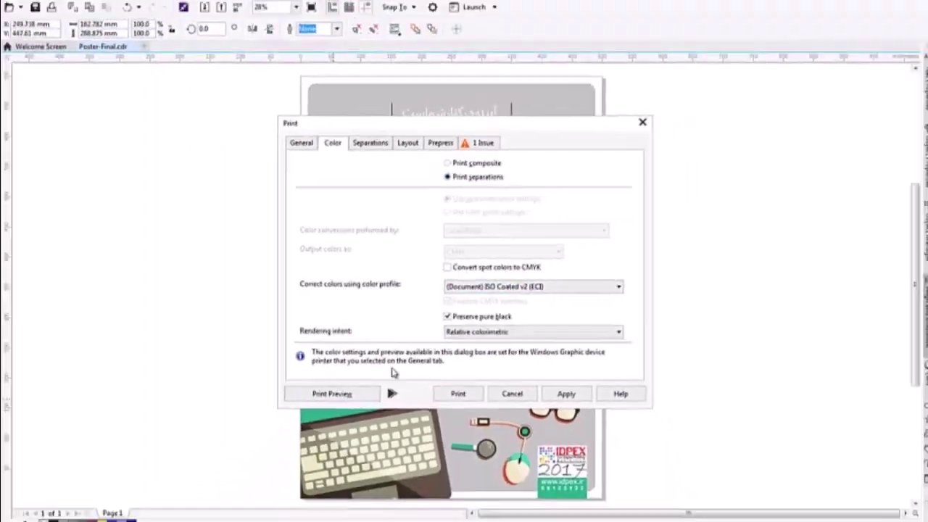
click(243, 495)
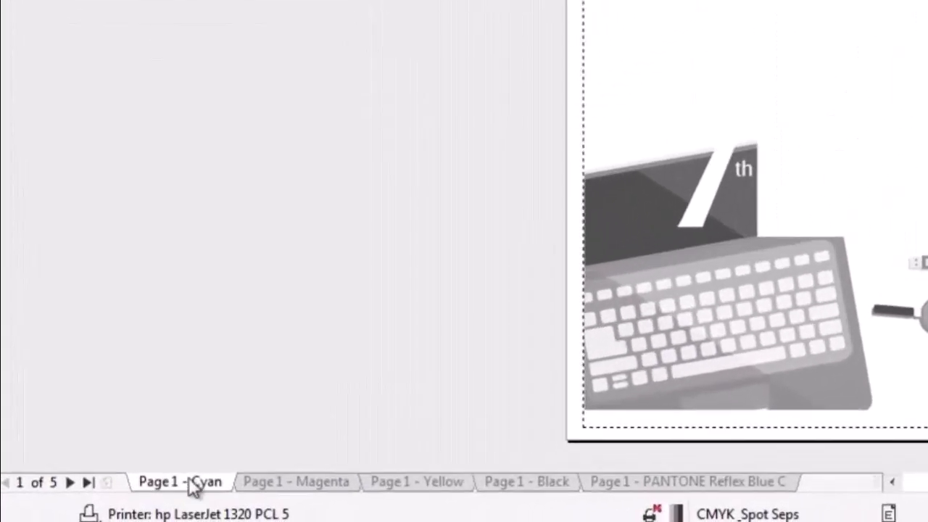
click(290, 484)
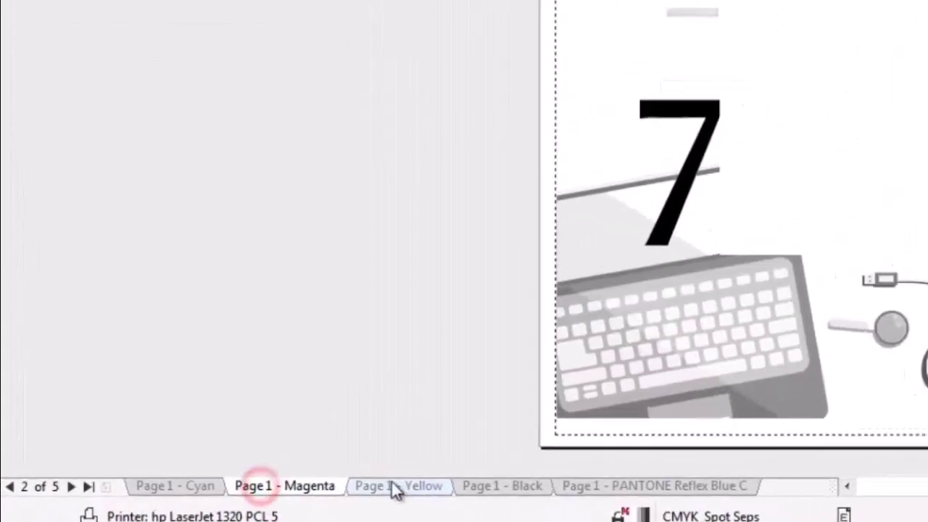
click(409, 483)
click(522, 483)
click(381, 516)
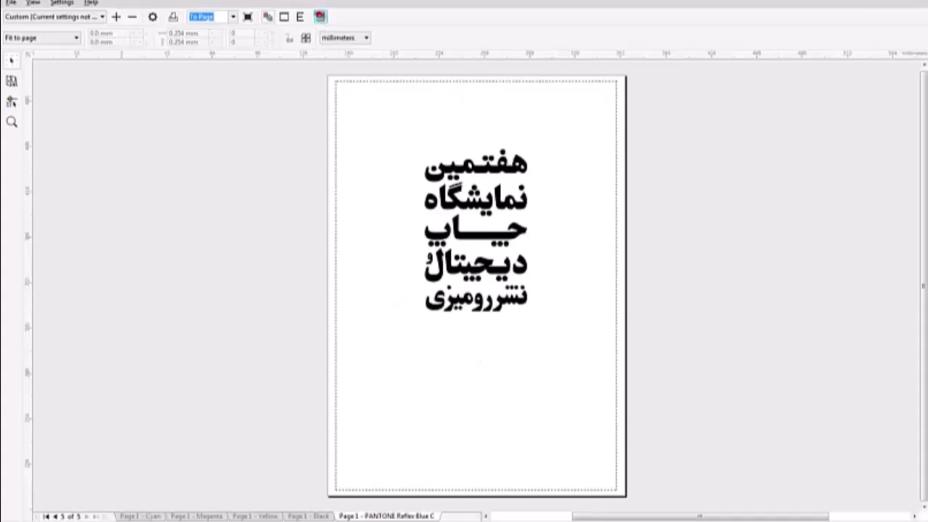
click(320, 16)
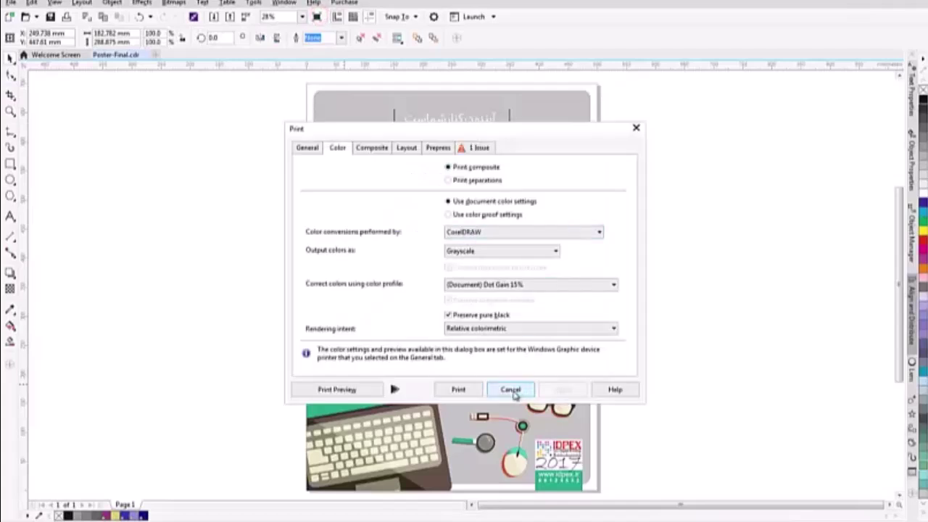
click(511, 390)
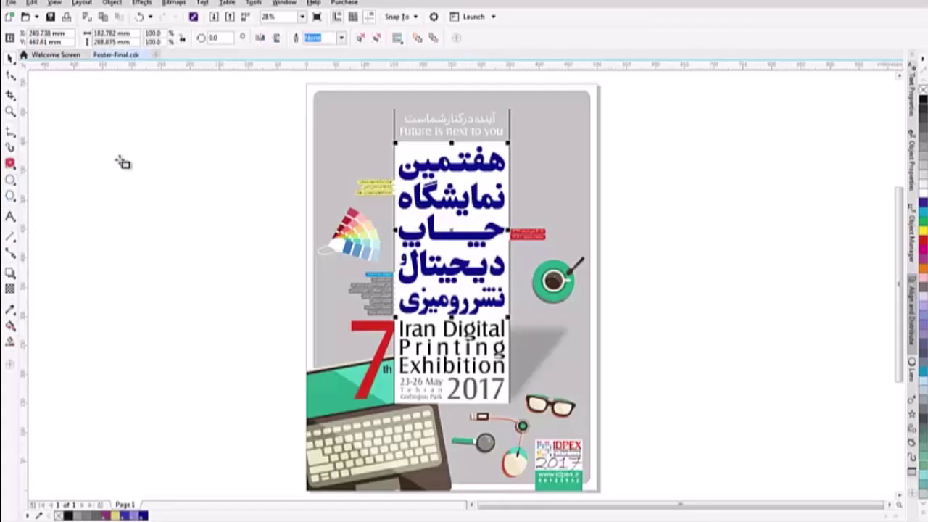
- Draw a rectangle about 85 × 82 mm on the poster's gray background, beside the top of the Persian title
click(10, 164)
drag(527, 123, 578, 172)
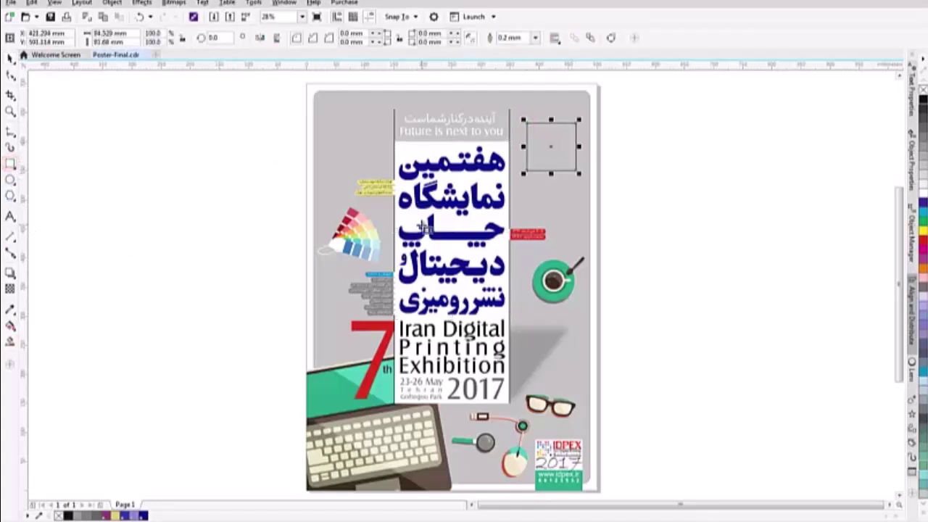
click(9, 58)
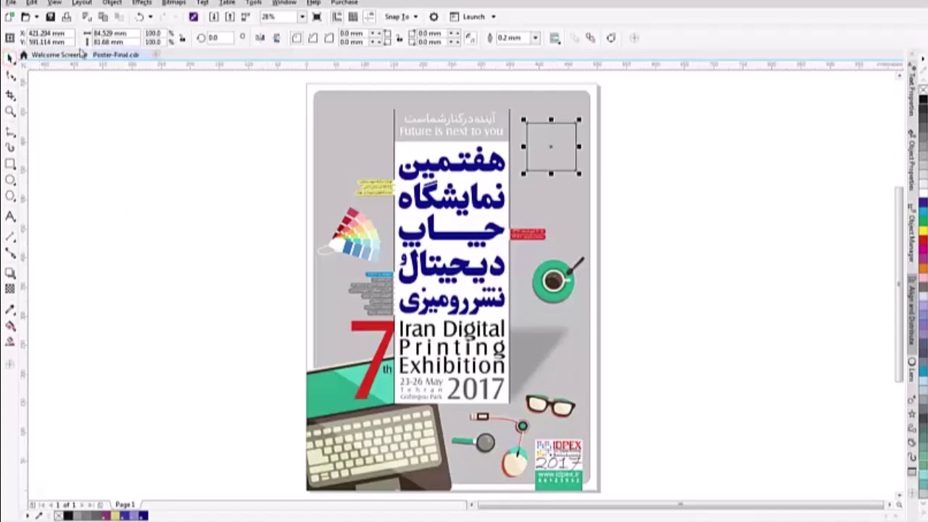
- Copy only the fill property from the large Persian title to the new rectangle
click(31, 2)
click(74, 158)
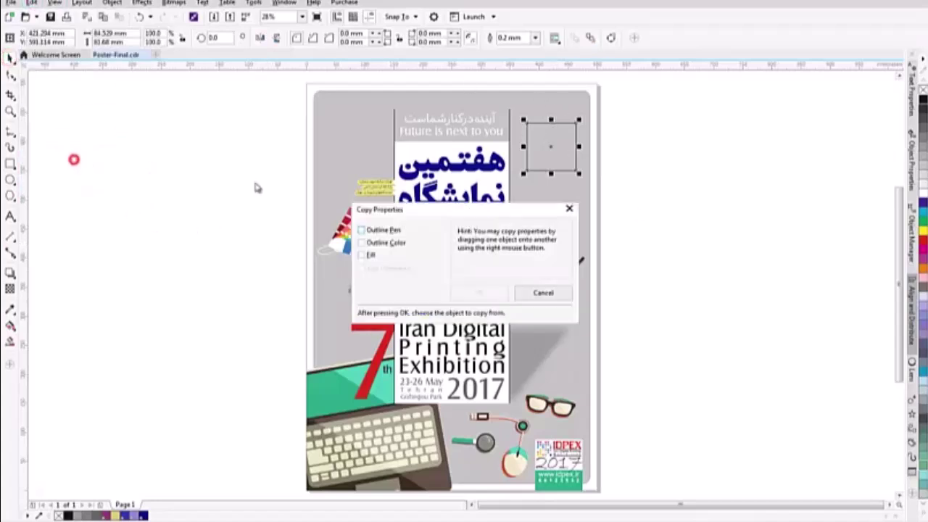
click(363, 253)
click(478, 292)
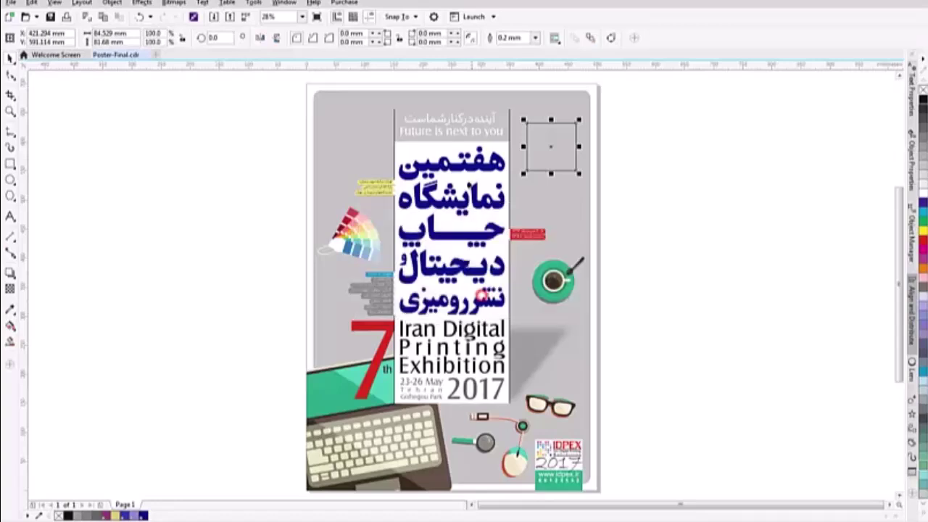
click(468, 166)
- Duplicate the blue rectangle directly below the original and set the copy's PANTONE Reflex Blue C fill to a tint of 50
drag(545, 124, 565, 211)
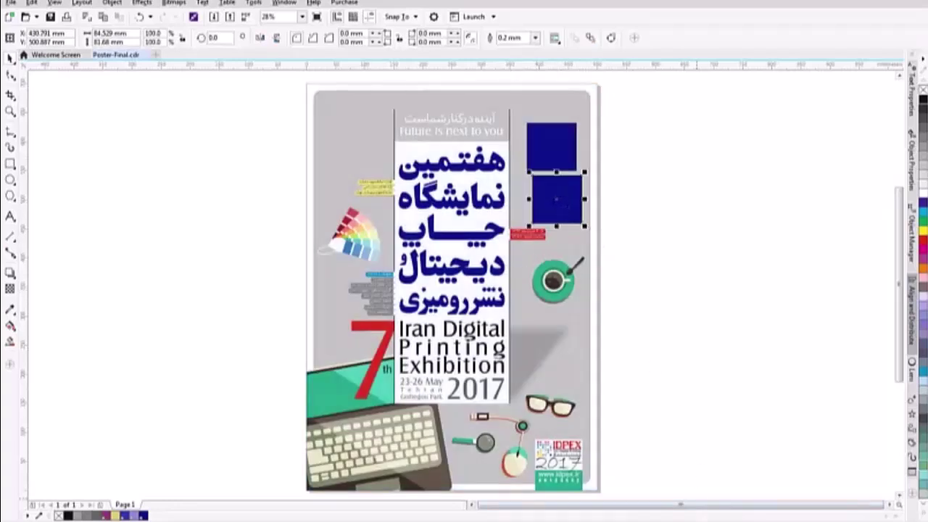
key(shift+F11)
click(472, 325)
key(Tab)
text(50)
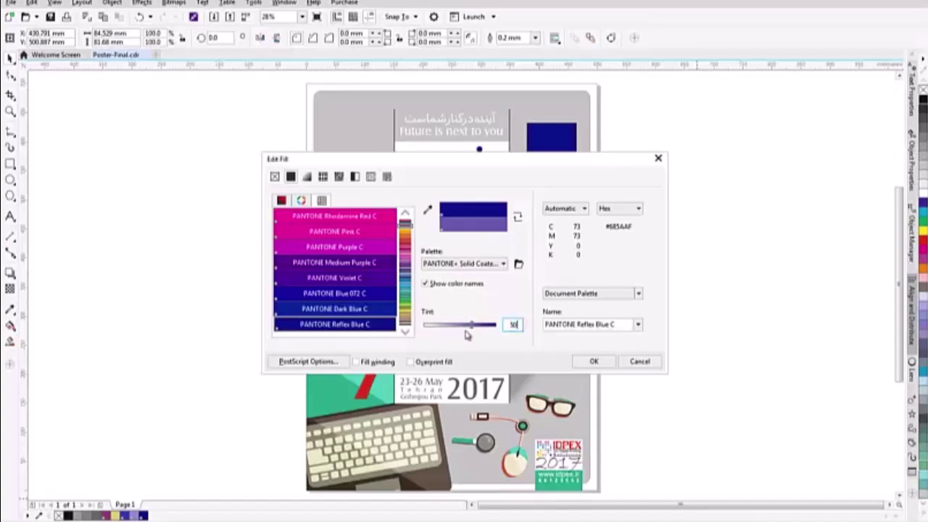
click(597, 362)
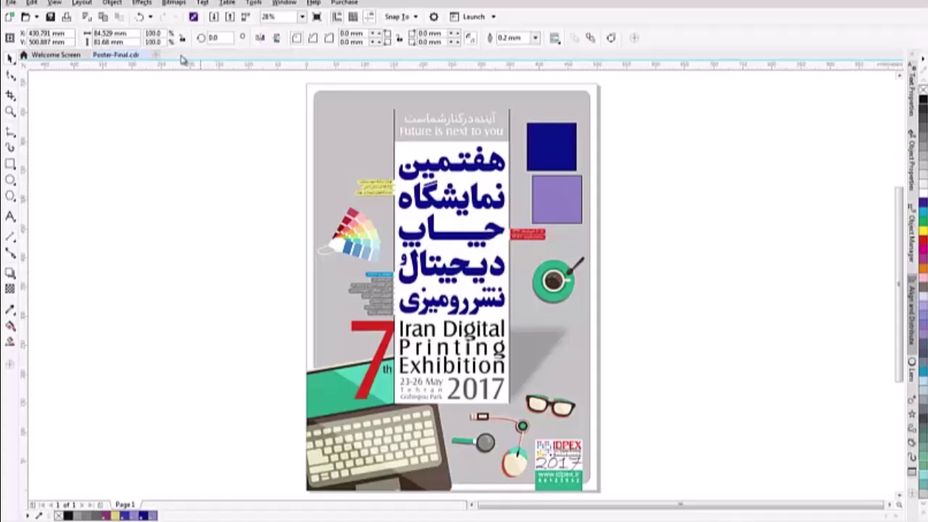
- Preview the poster as print separations, view the PANTONE Reflex Blue C plate, and cancel printing
click(66, 17)
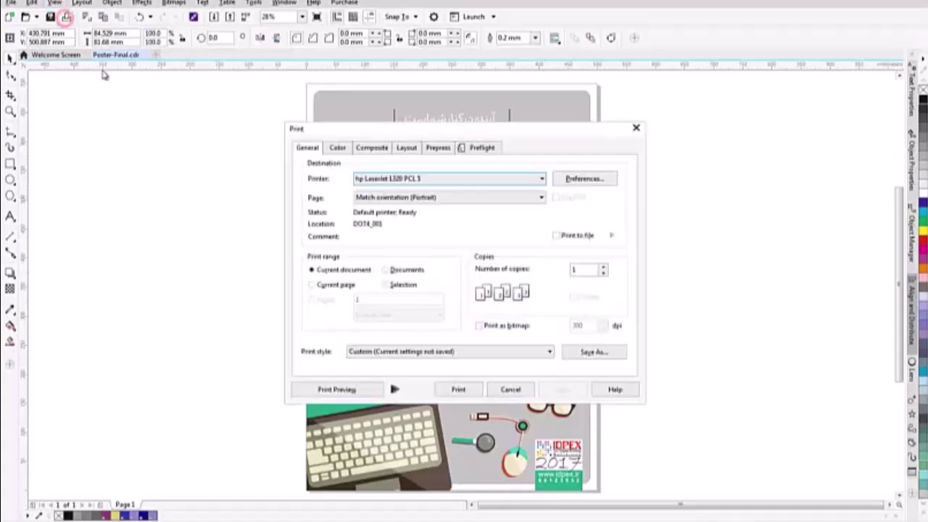
click(338, 148)
click(456, 182)
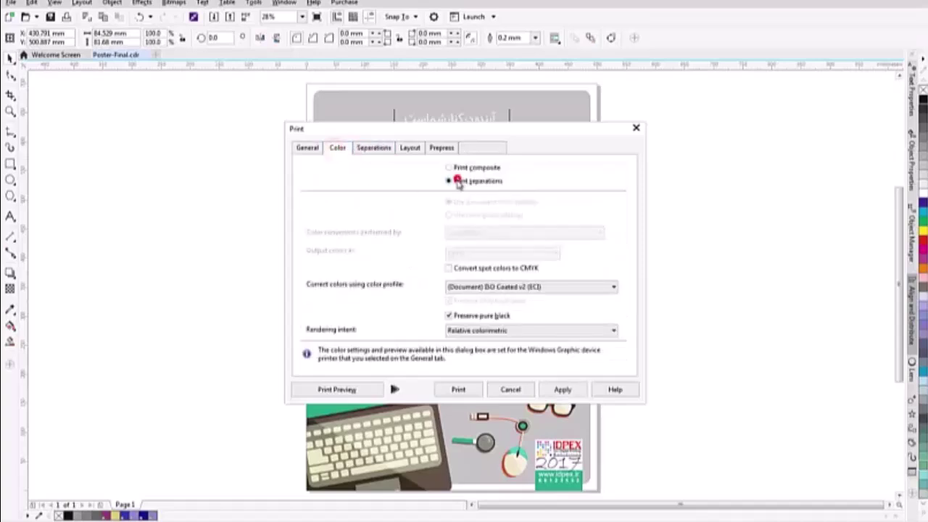
click(341, 387)
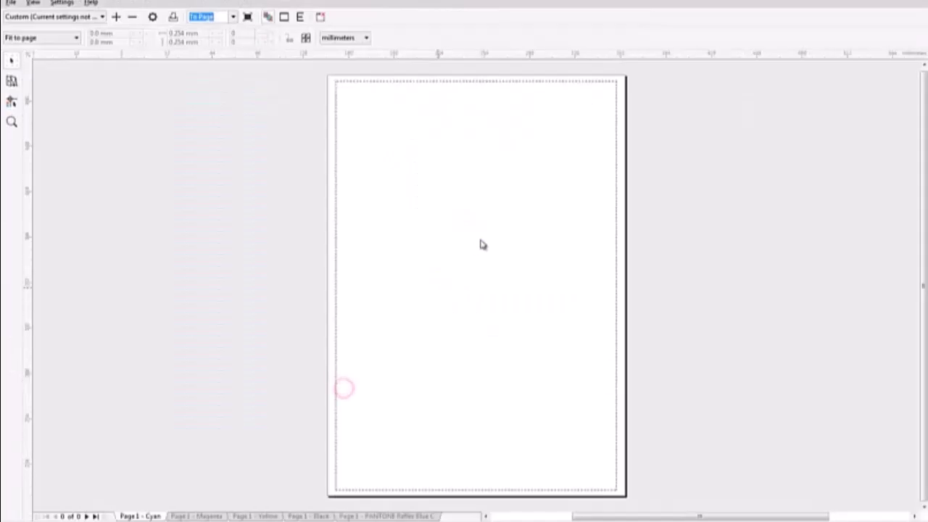
click(425, 516)
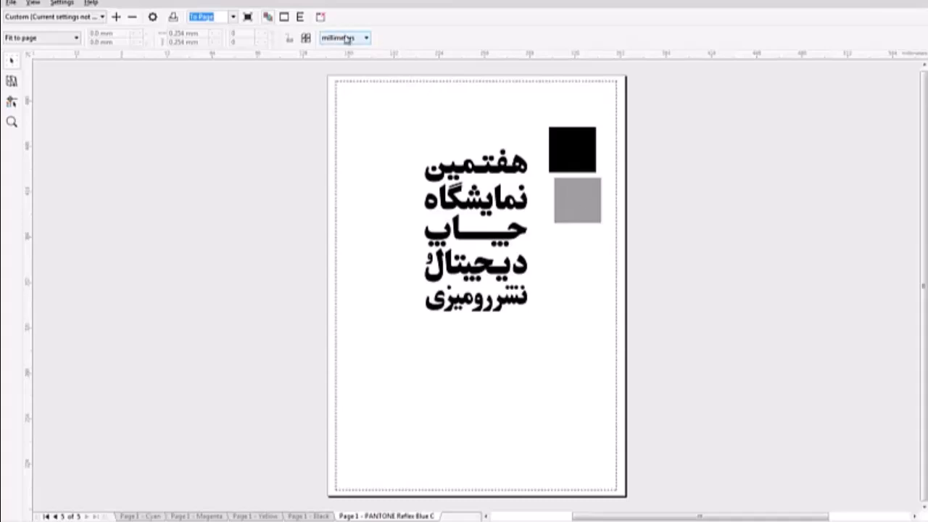
click(322, 18)
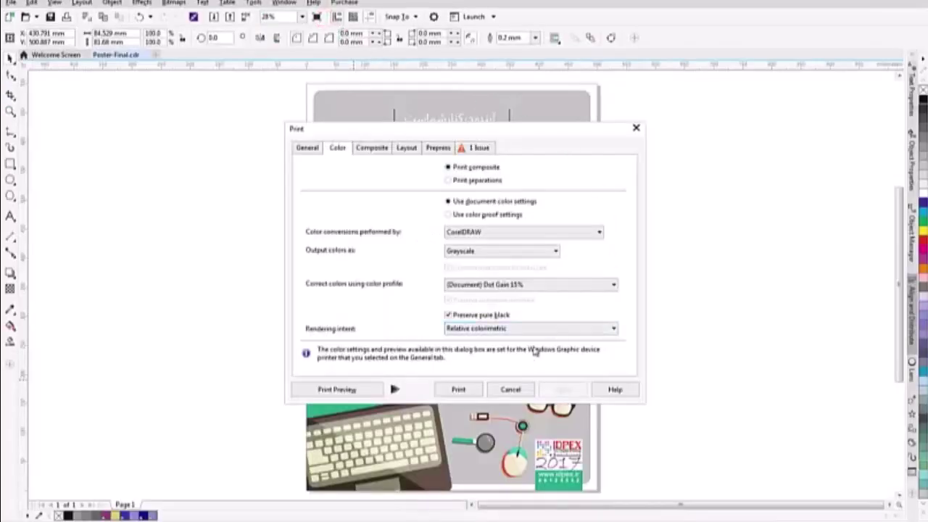
click(508, 389)
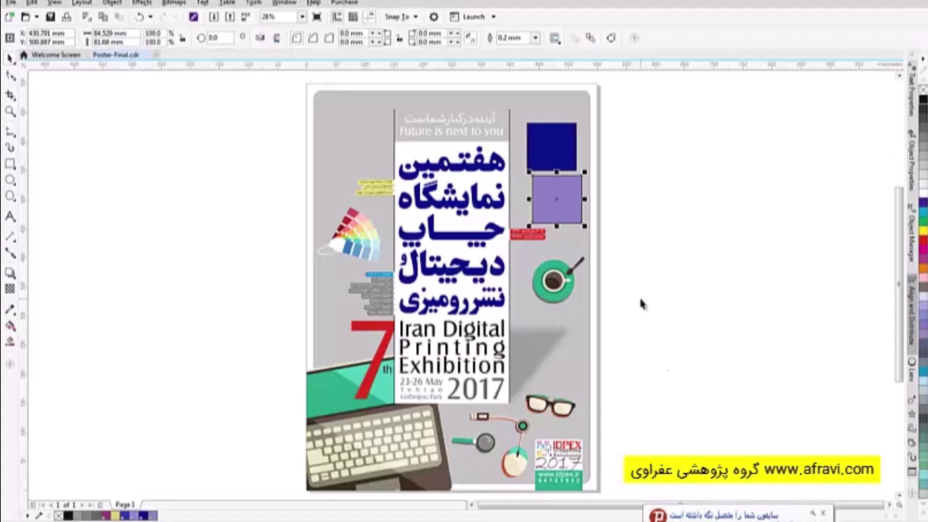
click(823, 513)
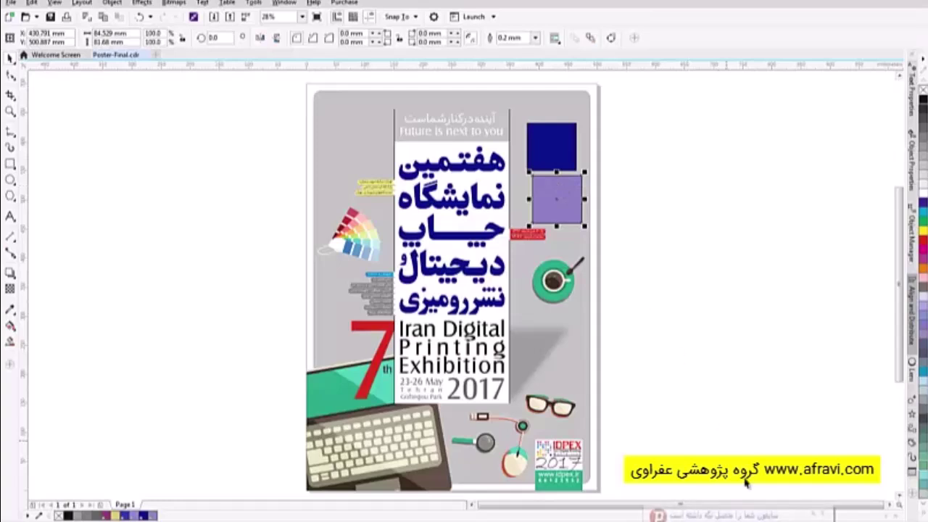
click(824, 514)
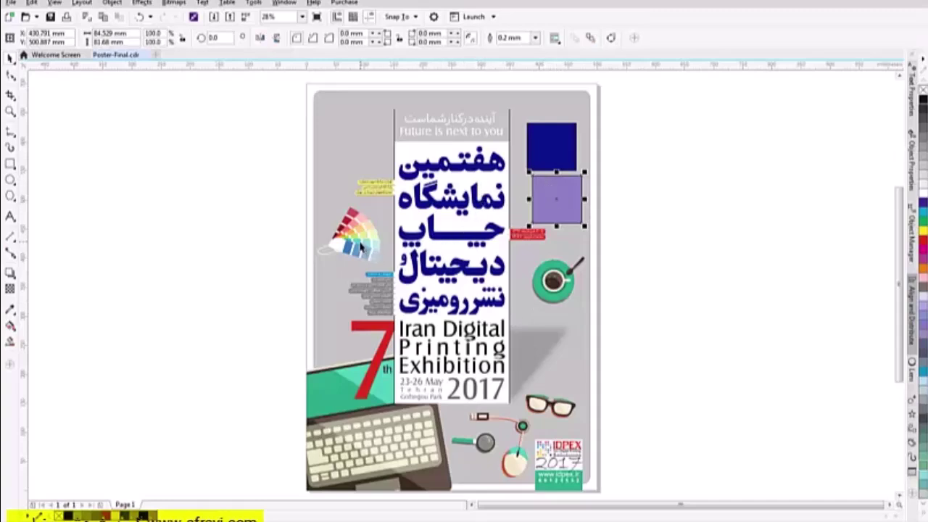
- Move the color swatch fan over the two rectangles, bring it in front of them, and clear the selection
click(355, 241)
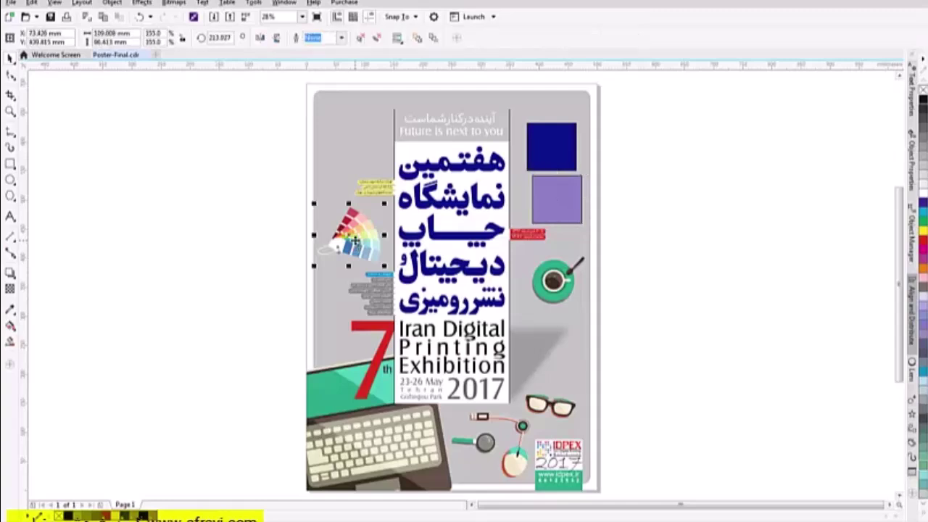
drag(355, 240, 543, 168)
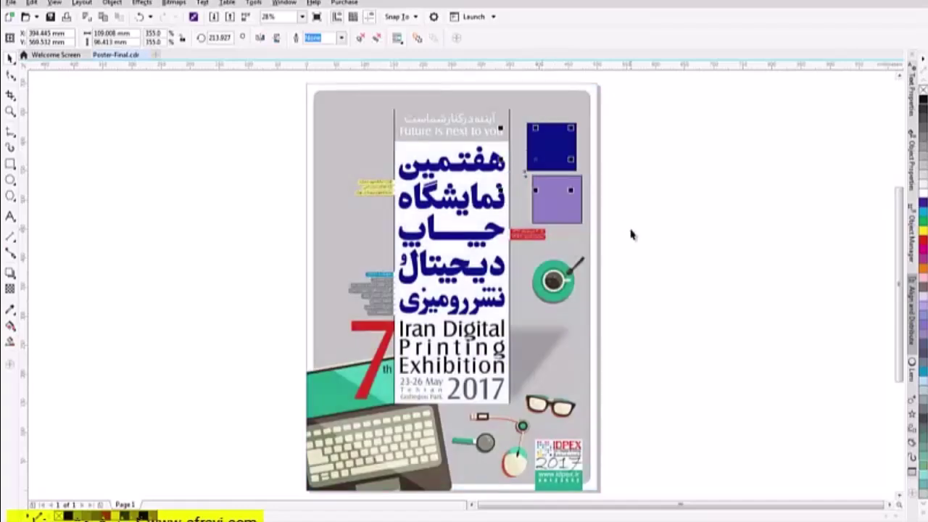
key(ctrl+z)
click(636, 167)
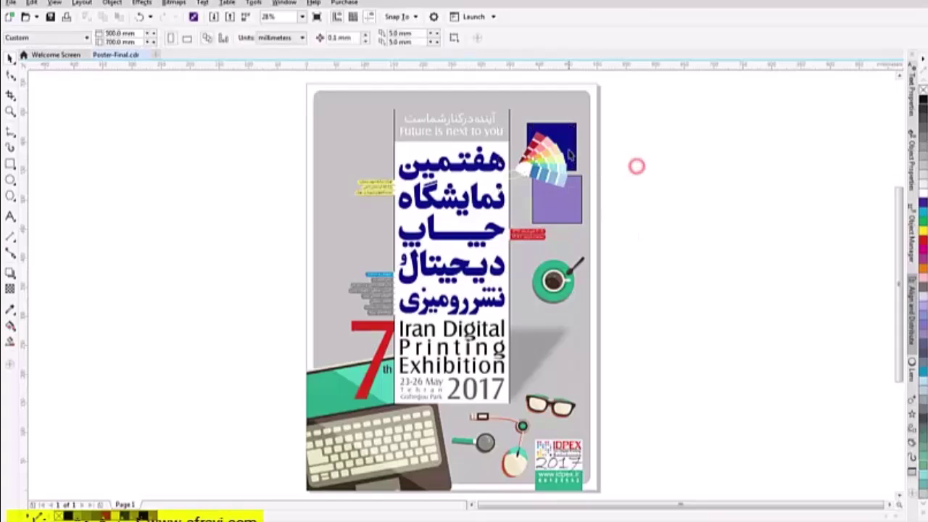
- Fill the upper rectangle behind the swatch fan with the spot color PANTONE 2008 C and deselect it
click(572, 144)
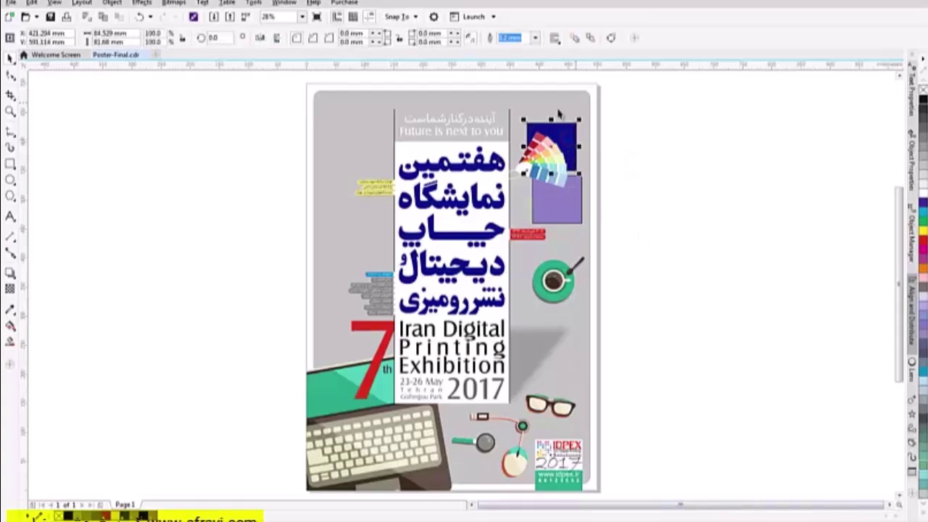
key(shift+F11)
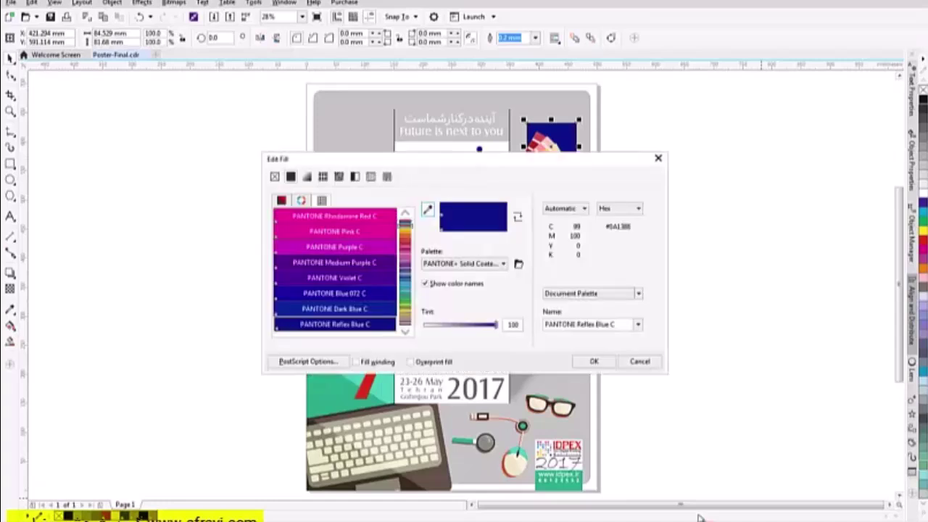
click(411, 230)
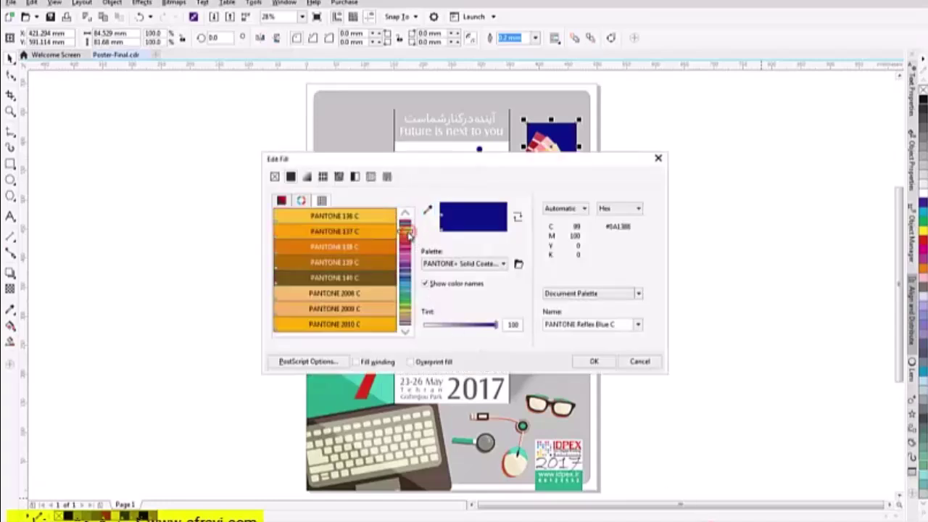
click(368, 293)
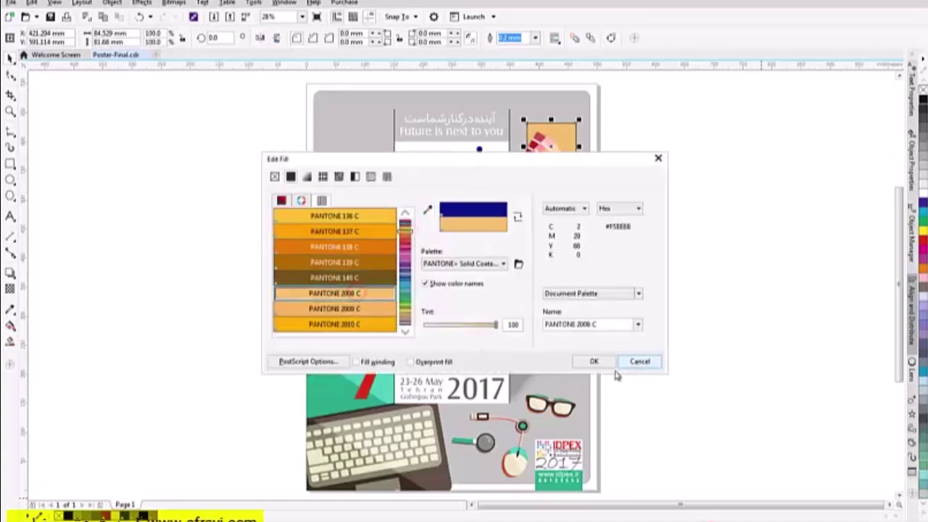
click(594, 361)
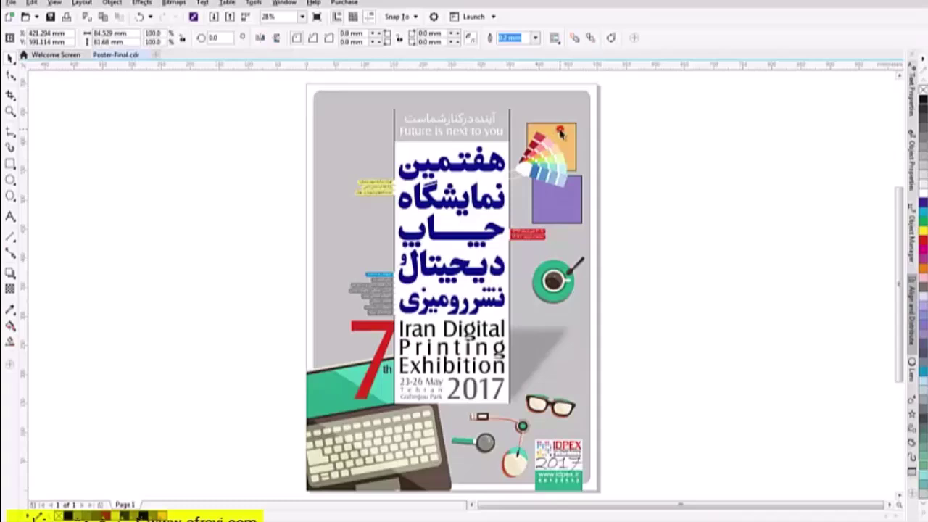
click(638, 164)
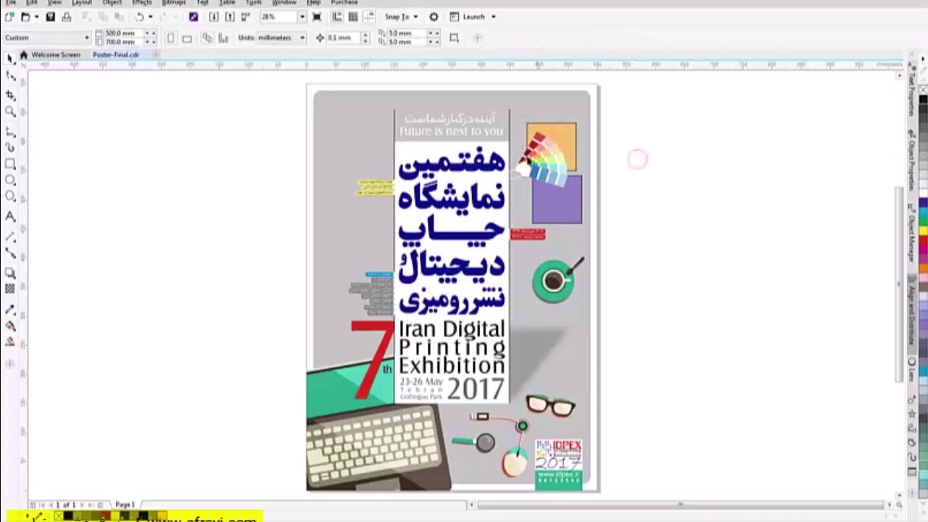